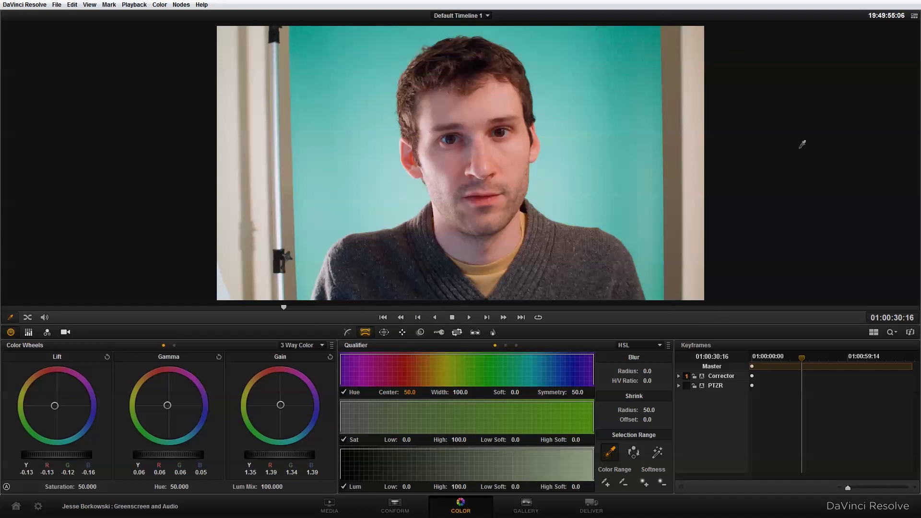
# Exit the enhanced viewer to bring back the gallery, node graph and clip thumbnails.
pyautogui.click(913, 16)
# Add serial node 2 and key the teal backdrop with the qualifier eyedropper (Hue 77.0, width 13.1).
pyautogui.click(181, 5)
pyautogui.click(186, 17)
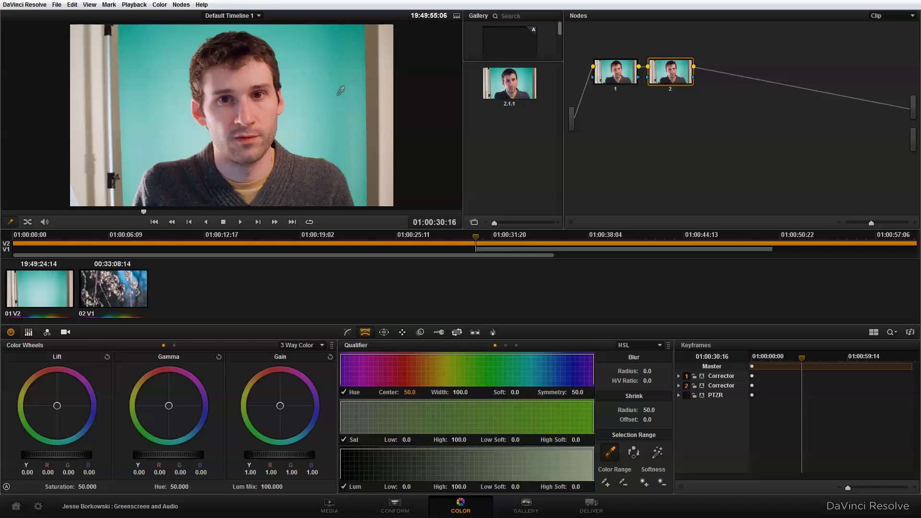
pyautogui.click(327, 75)
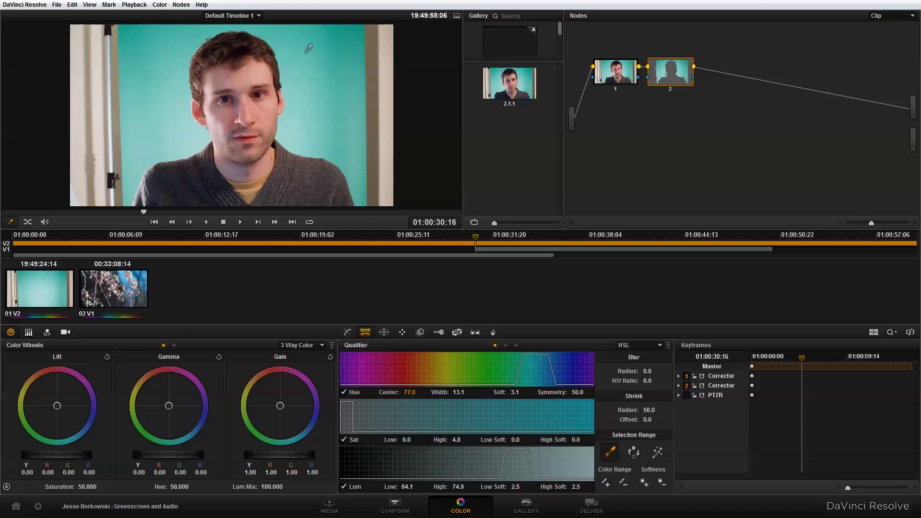
# Turn on the Highlight preview and invert the key so the subject shows against grey.
pyautogui.click(656, 456)
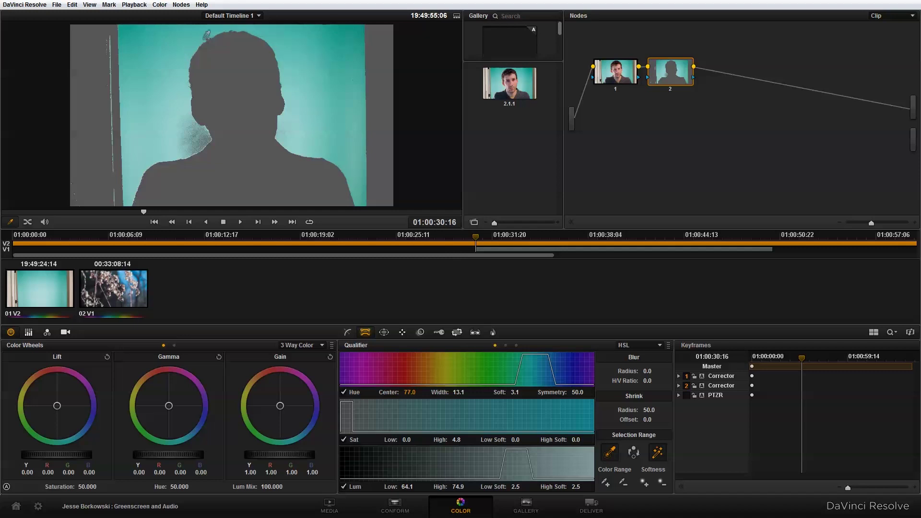
pyautogui.click(633, 455)
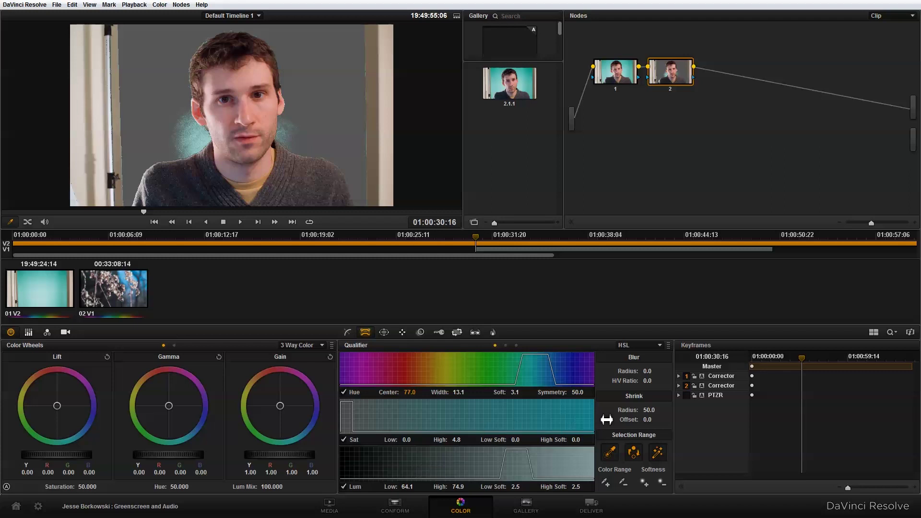
# Set the qualifier Blur Radius to 12.4 and Lum High to 76.8, then enlarge the viewer.
pyautogui.moveTo(647, 372); pyautogui.dragTo(658, 369)
pyautogui.moveTo(459, 489); pyautogui.dragTo(469, 489)
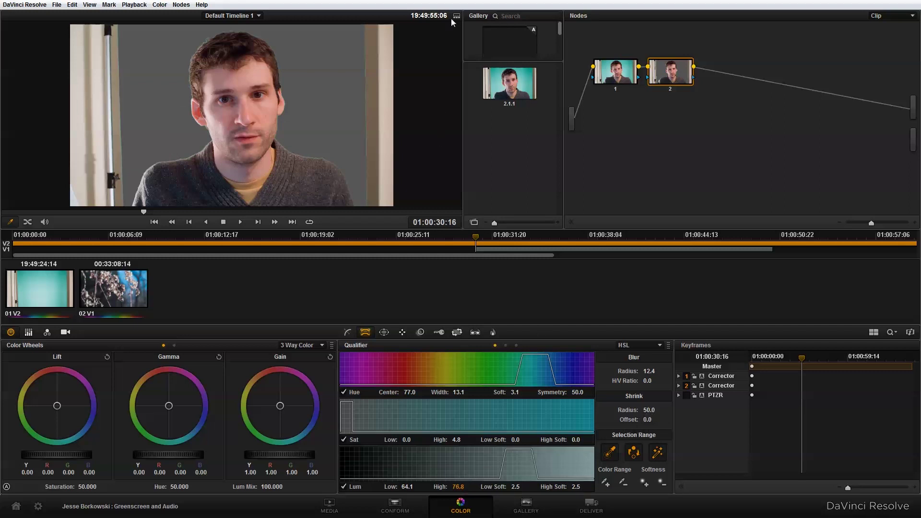
pyautogui.hotkey('alt', 'f')
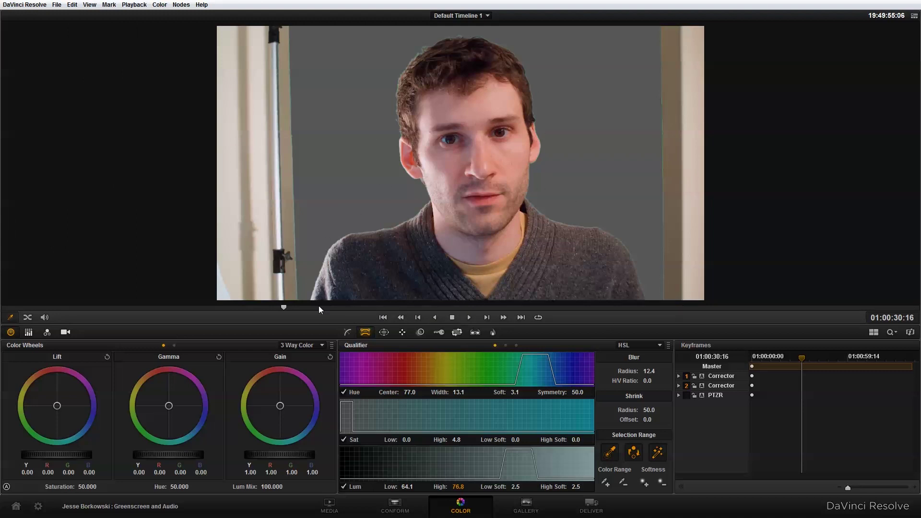
# Bring the key's Shrink Radius down from 50.0 to 46.9.
pyautogui.moveTo(653, 412); pyautogui.dragTo(647, 410)
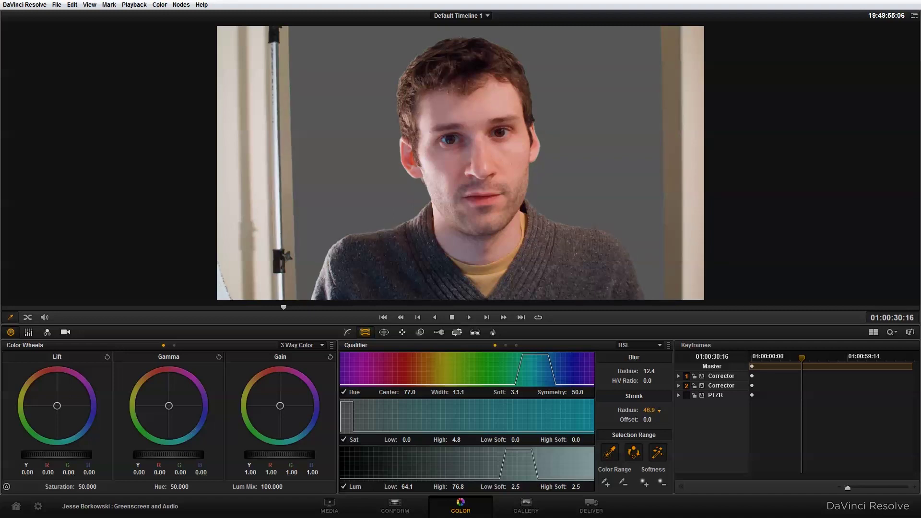
pyautogui.moveTo(646, 411); pyautogui.dragTo(653, 411)
# Frame the subject with a rectangle window spanning top to bottom, stopping short of the light stand.
pyautogui.click(383, 333)
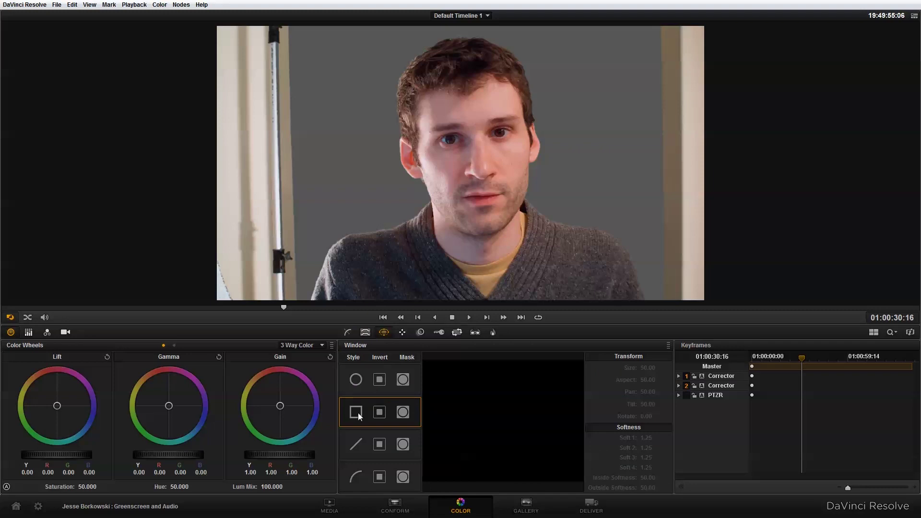
pyautogui.click(357, 411)
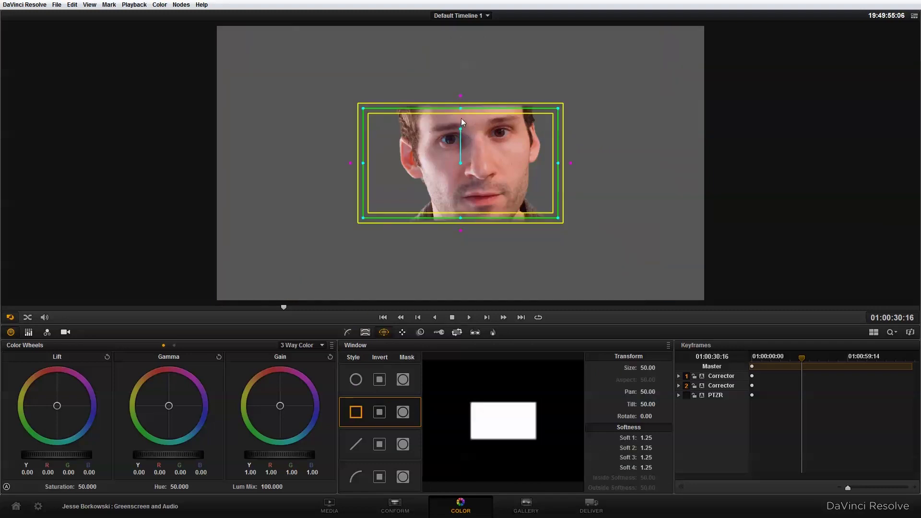
pyautogui.moveTo(462, 111); pyautogui.dragTo(466, 4)
pyautogui.moveTo(461, 218); pyautogui.dragTo(468, 314)
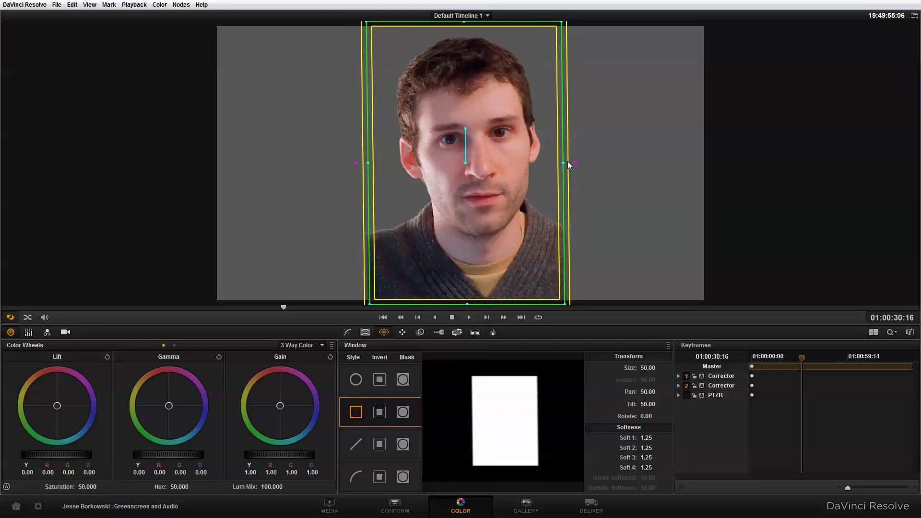
pyautogui.moveTo(563, 163); pyautogui.dragTo(654, 164)
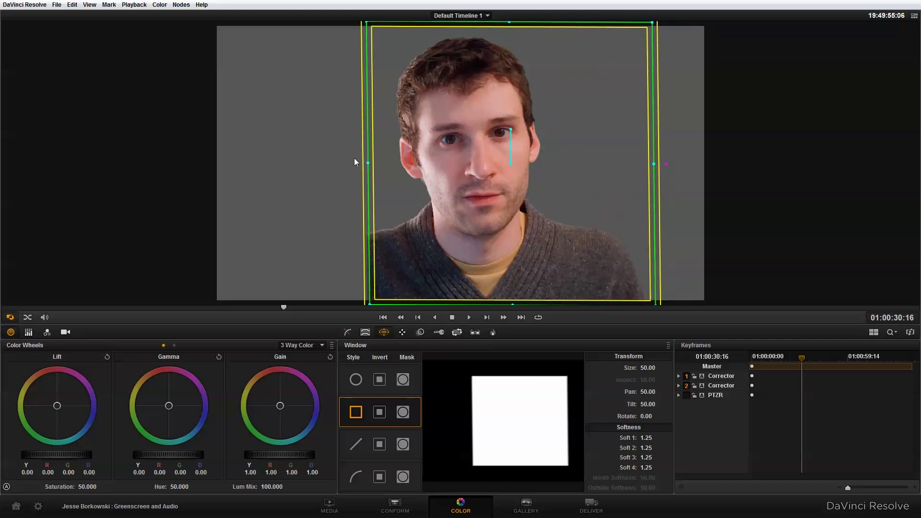
pyautogui.moveTo(367, 164); pyautogui.dragTo(302, 162)
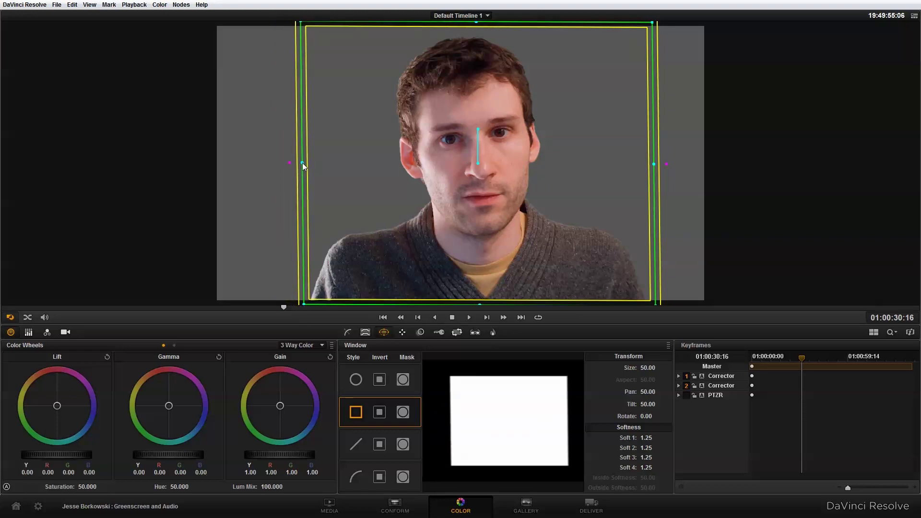
pyautogui.moveTo(652, 165); pyautogui.dragTo(651, 165)
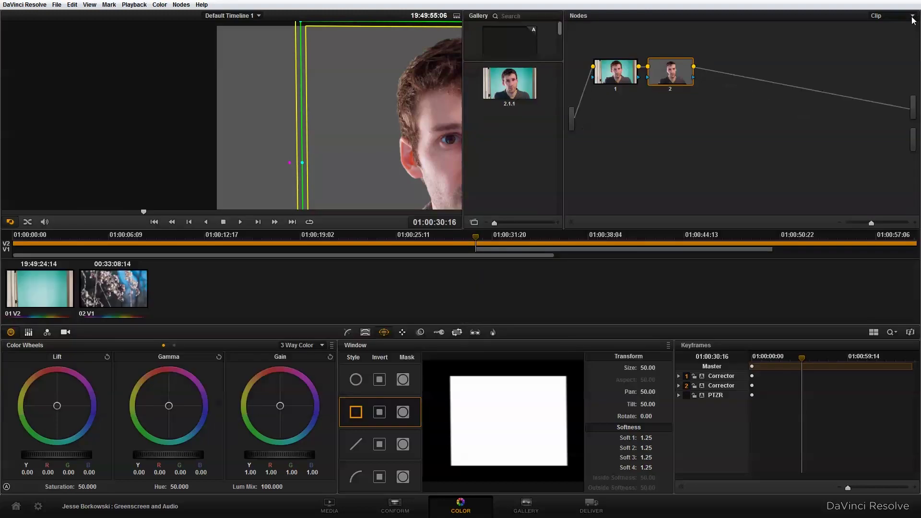
pyautogui.click(913, 15)
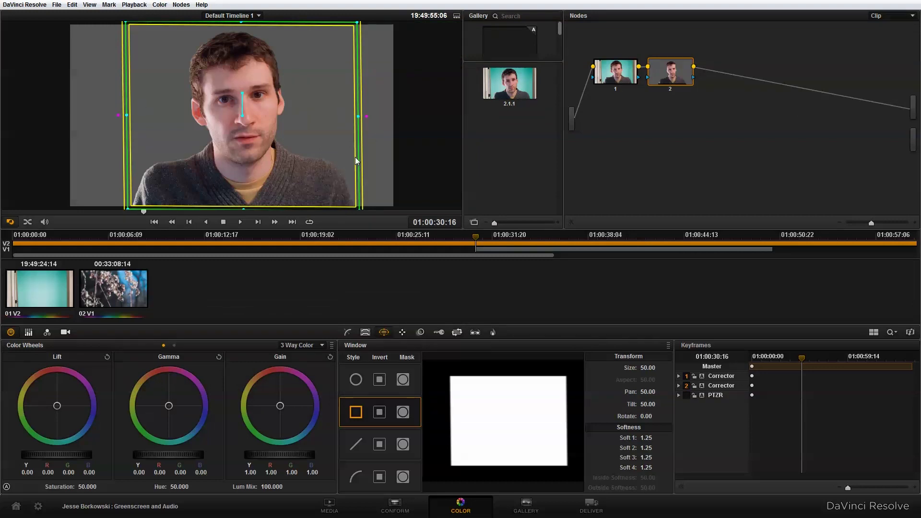
# Switch off the qualifier Highlight preview and add an alpha output to the node graph.
pyautogui.click(366, 332)
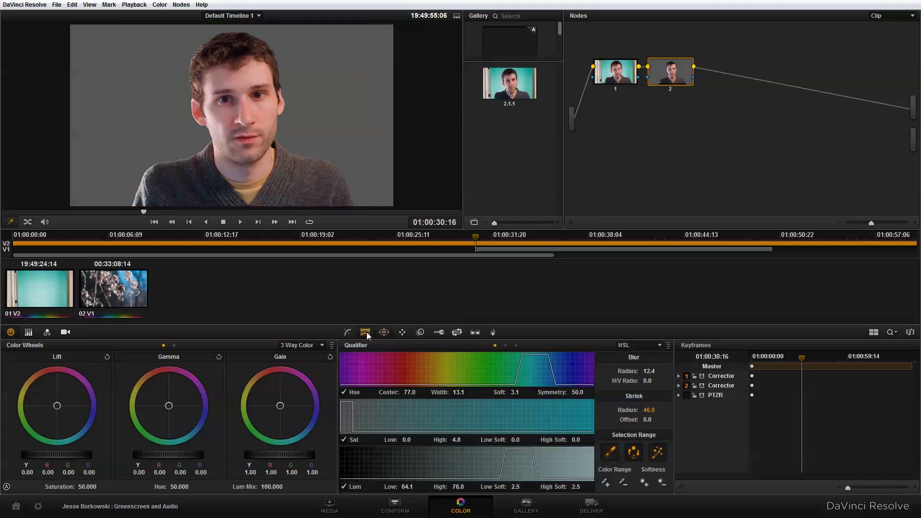
pyautogui.click(658, 452)
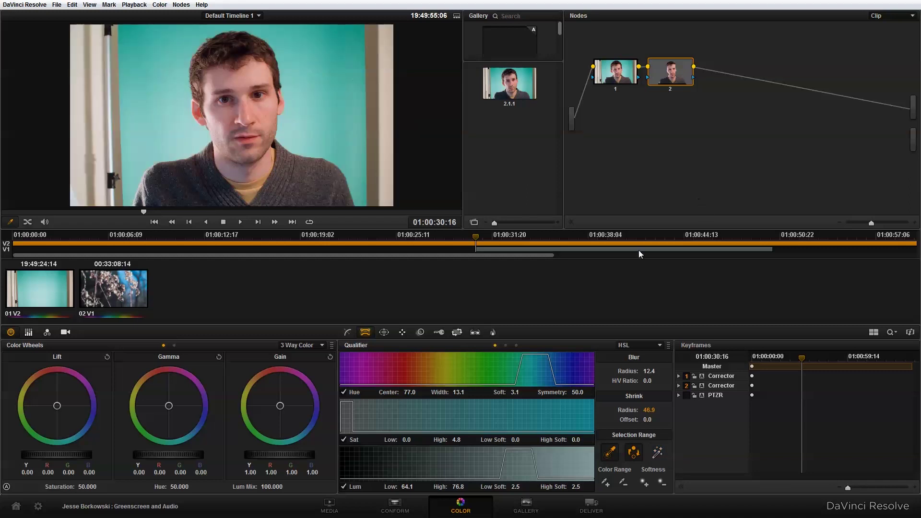
pyautogui.rightClick(764, 141)
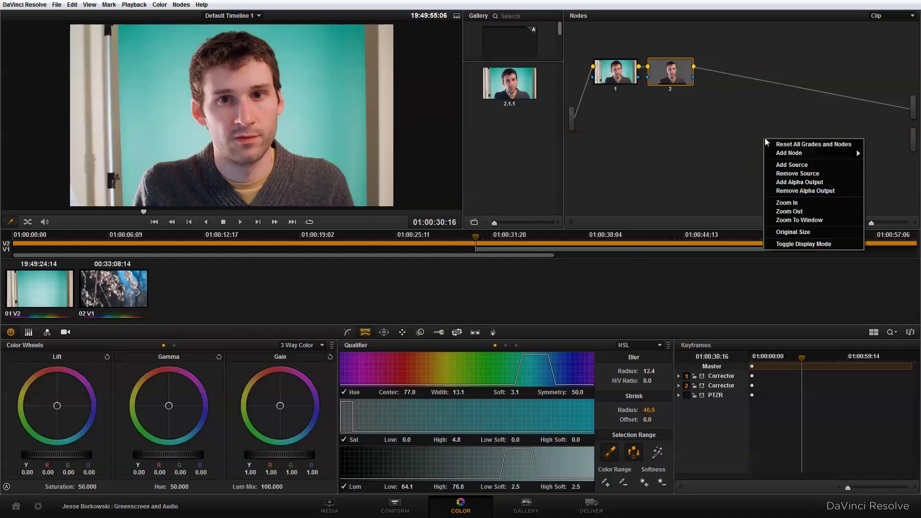
pyautogui.click(778, 185)
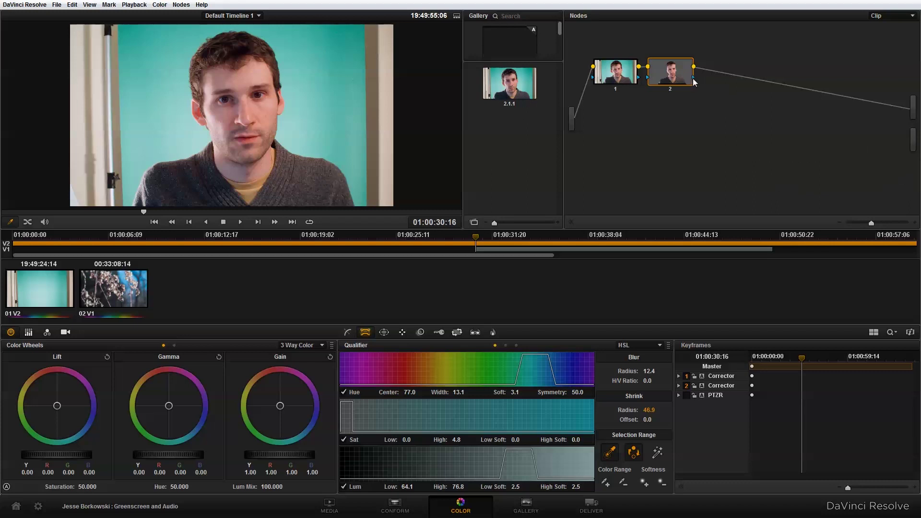
# Wire node 2's key into the alpha output and verify the composite over the blossom footage on Conform.
pyautogui.moveTo(694, 81); pyautogui.dragTo(913, 148)
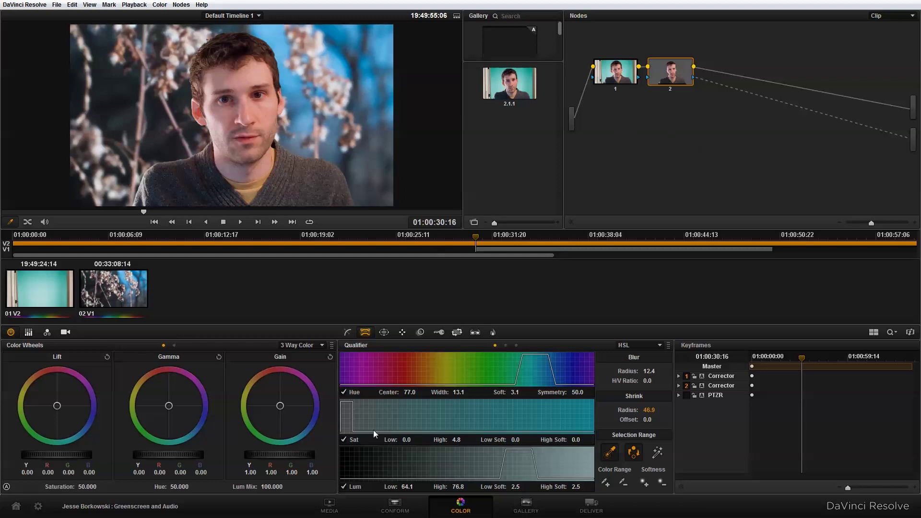
pyautogui.click(395, 505)
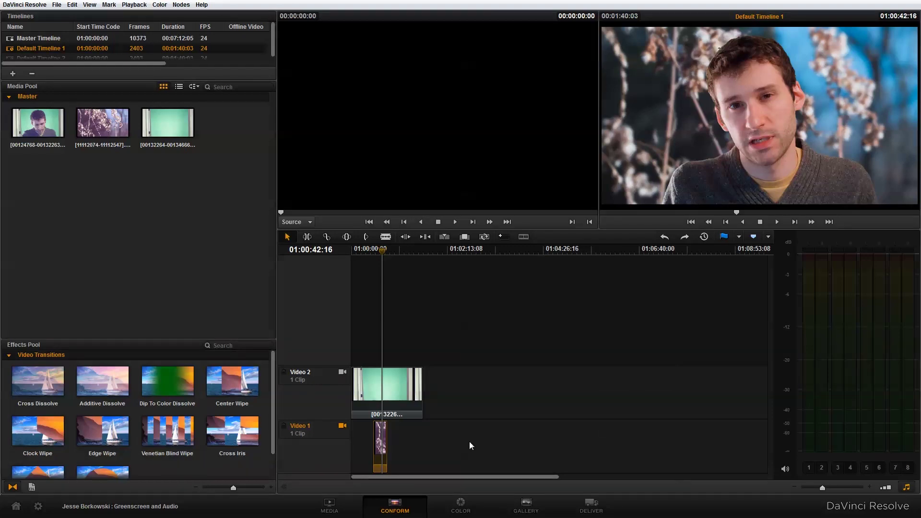
pyautogui.click(462, 506)
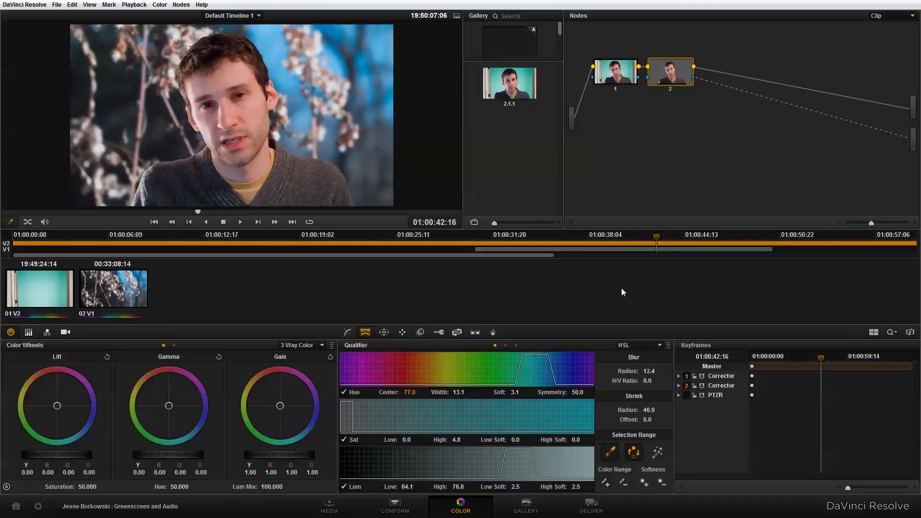
# Add serial node 3, set Sizing Pan to -545.500, and play back the composite.
pyautogui.click(181, 5)
pyautogui.click(182, 15)
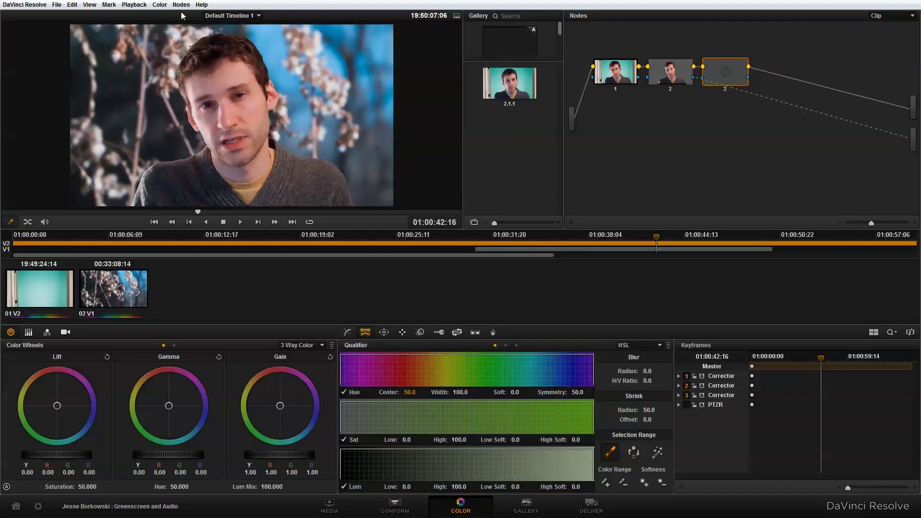
pyautogui.click(457, 333)
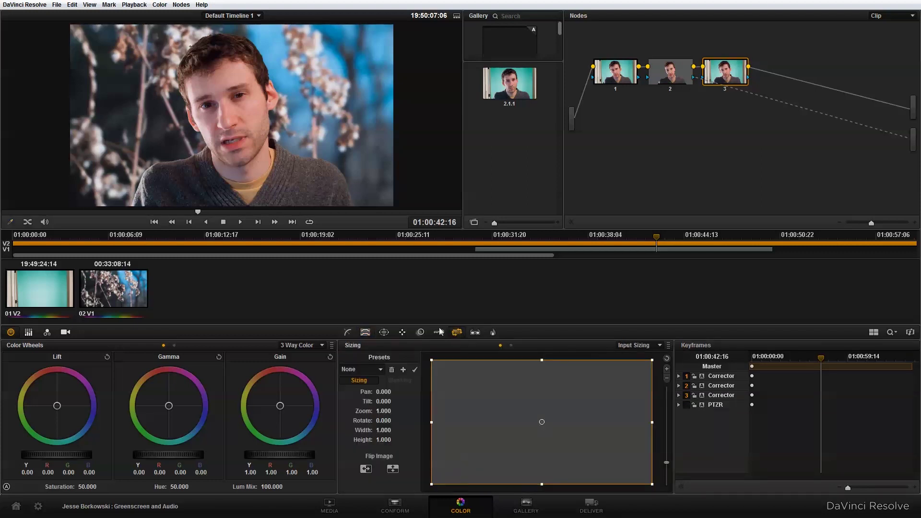
pyautogui.moveTo(390, 393); pyautogui.dragTo(250, 393)
pyautogui.click(172, 222)
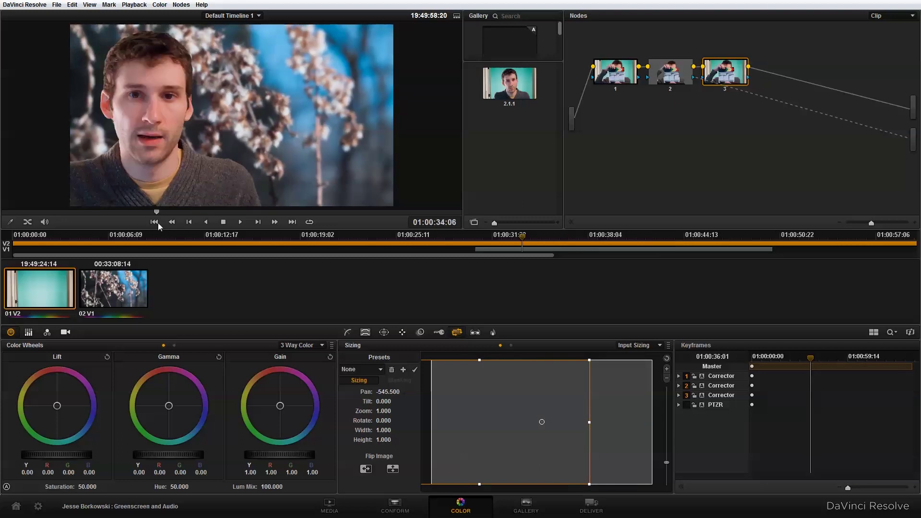